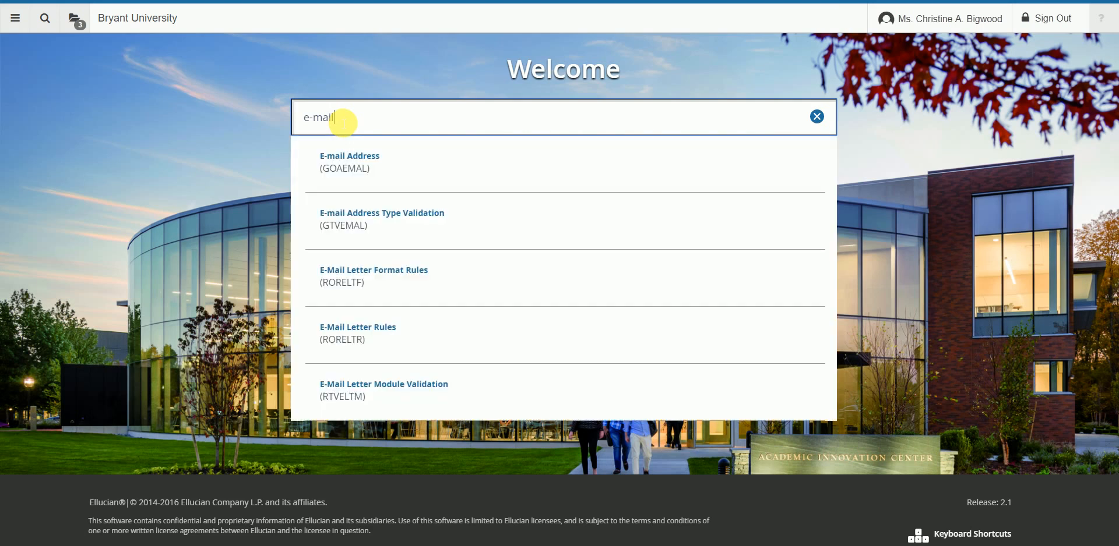
Step: Open the E-mail Address (GOAEMAL) form from the Welcome search results
left_click(367, 163)
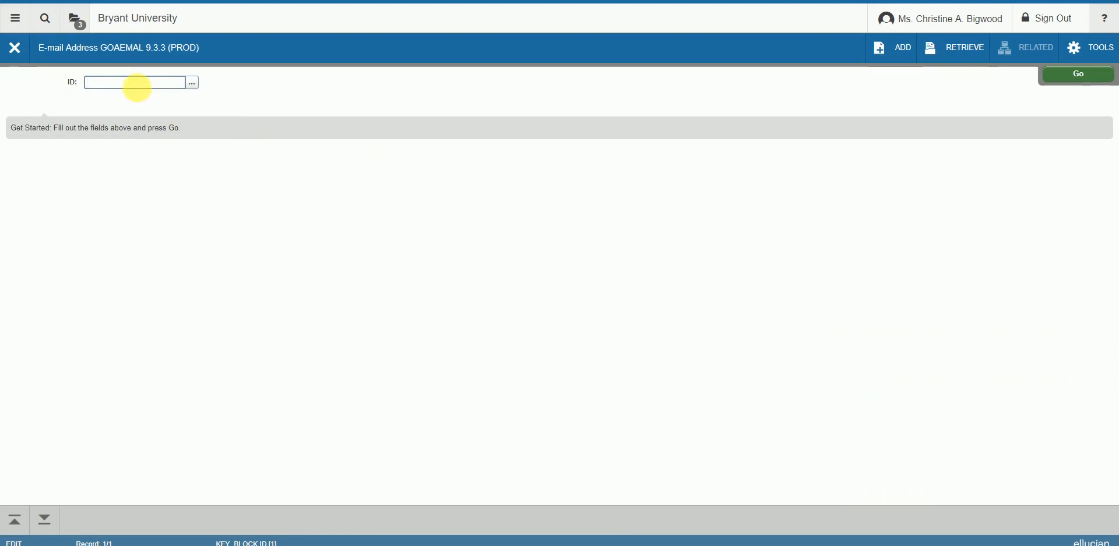
Step: Look up the ID through Person Search (SOAIDEN) and dismiss the query notification
left_click(194, 83)
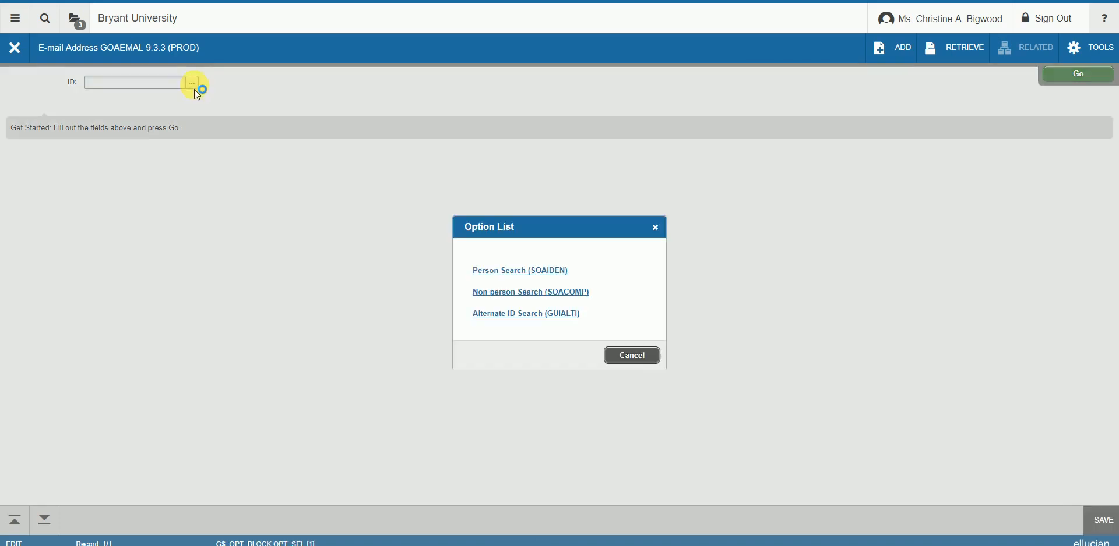
left_click(506, 277)
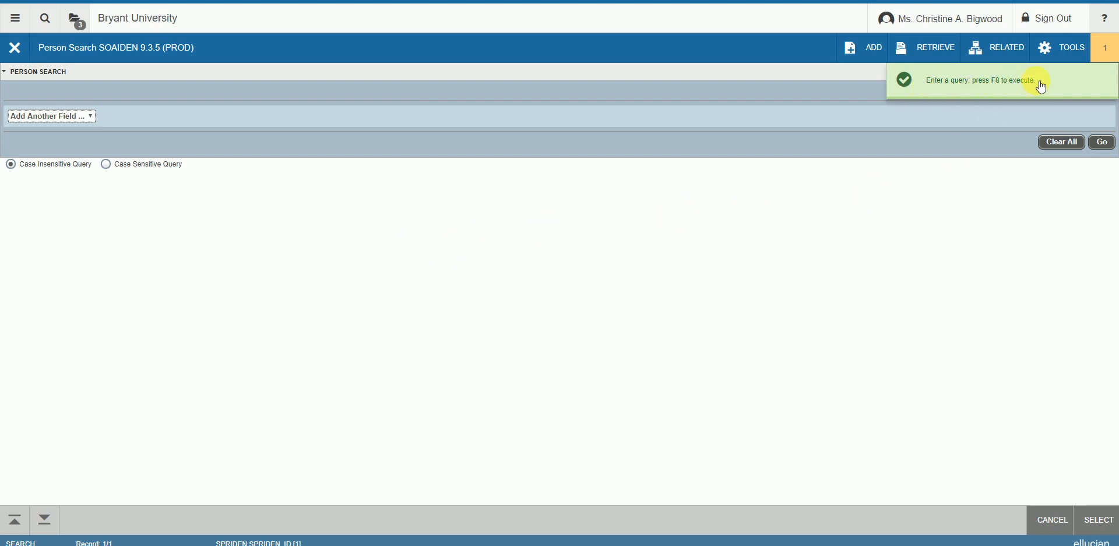
left_click(1112, 55)
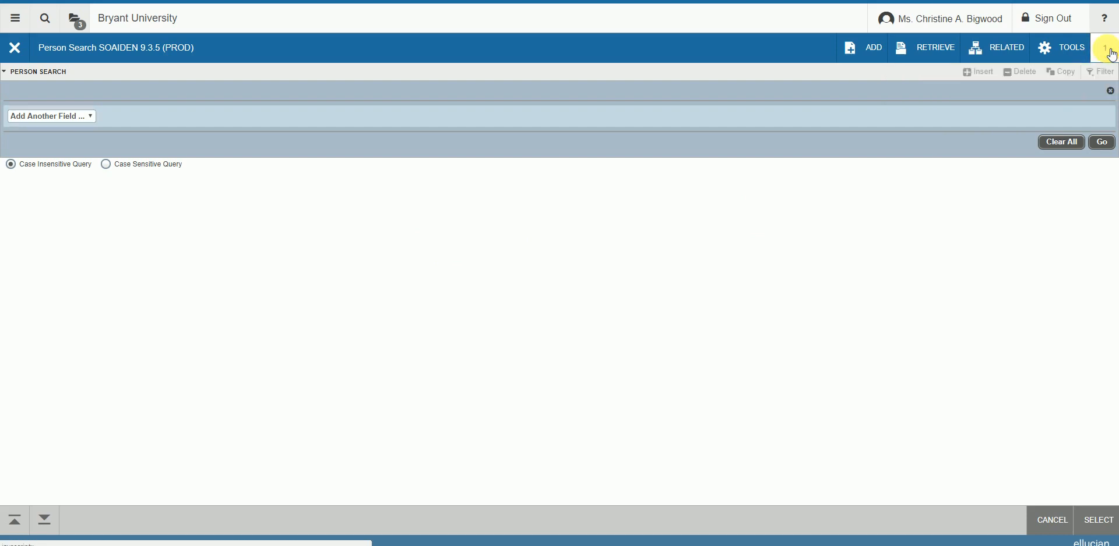
left_click(1112, 54)
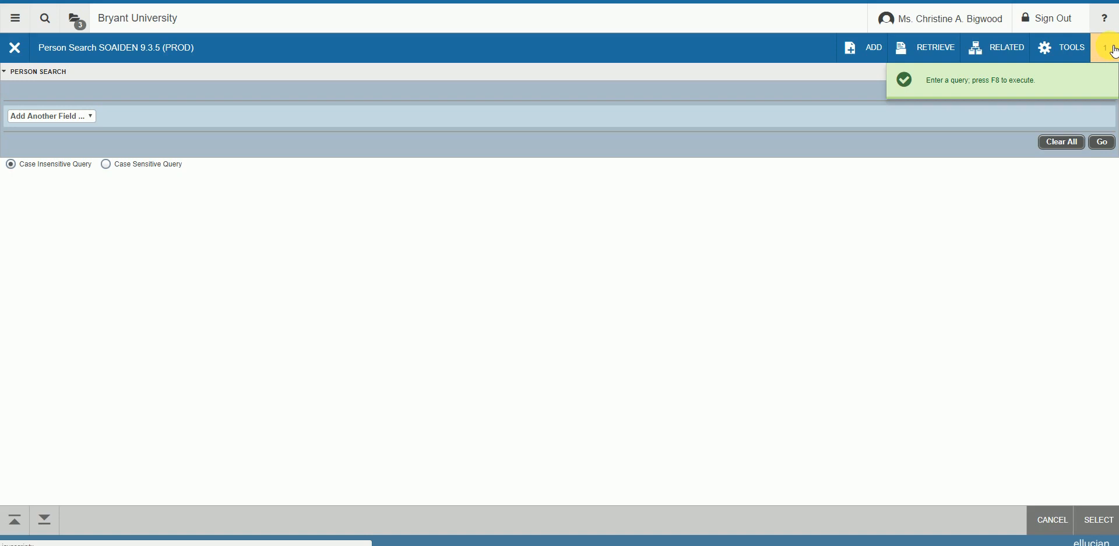
left_click(1113, 52)
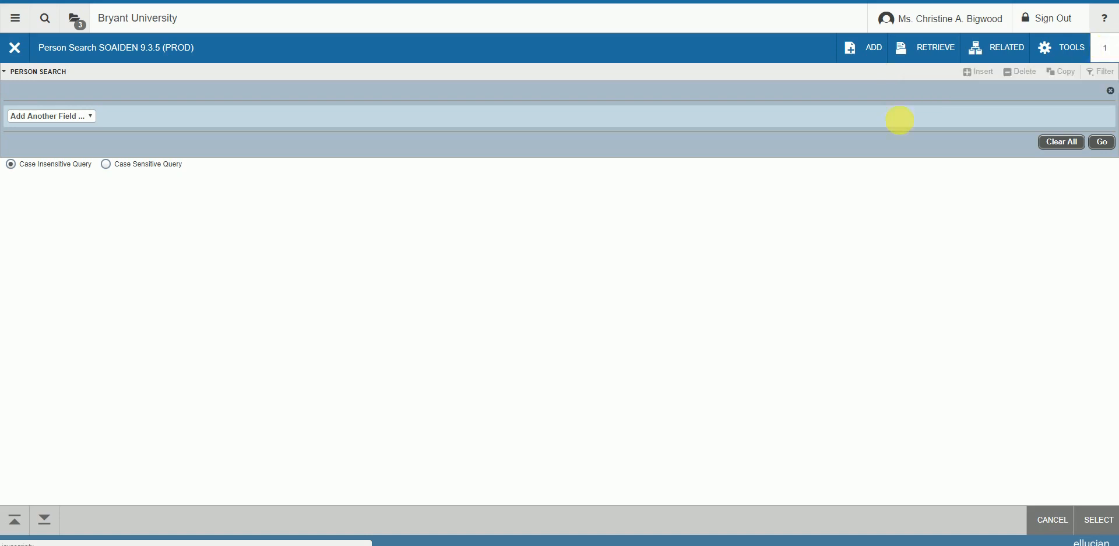
Step: Search for last names that start with the surname's first four letters, returning seven records
left_click(89, 114)
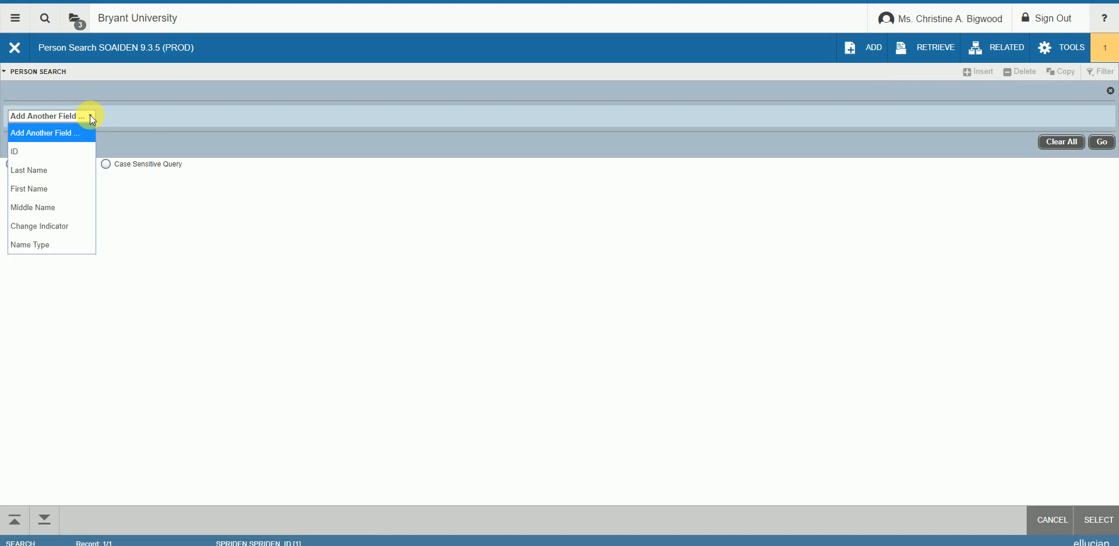
left_click(58, 170)
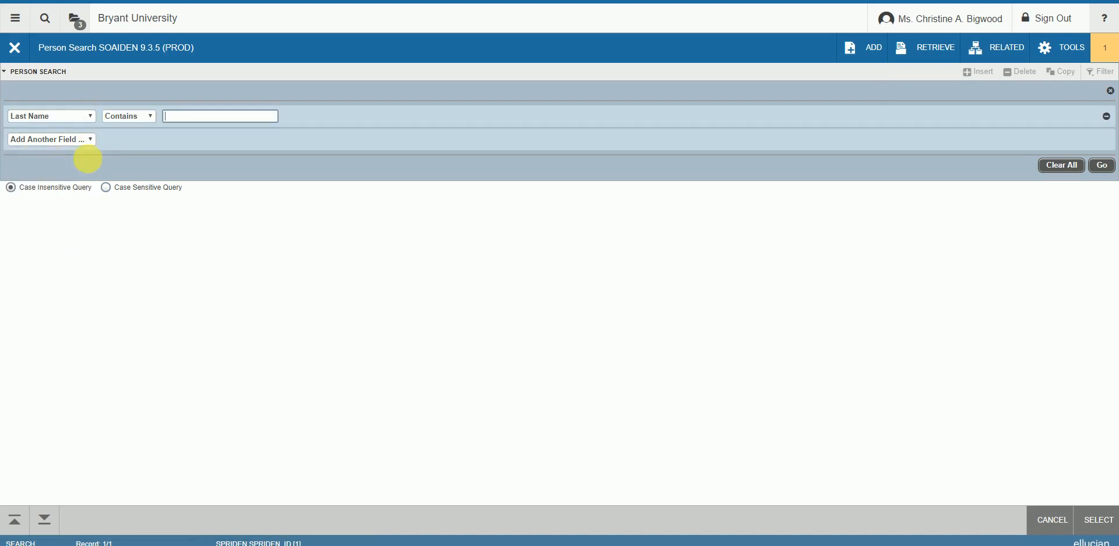
left_click(149, 117)
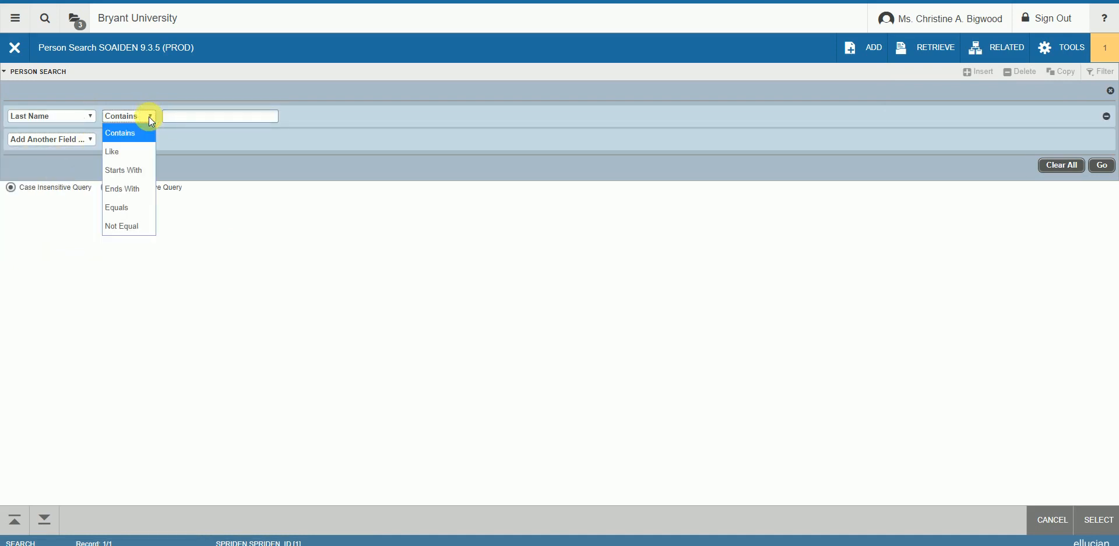
left_click(135, 166)
left_click(182, 121)
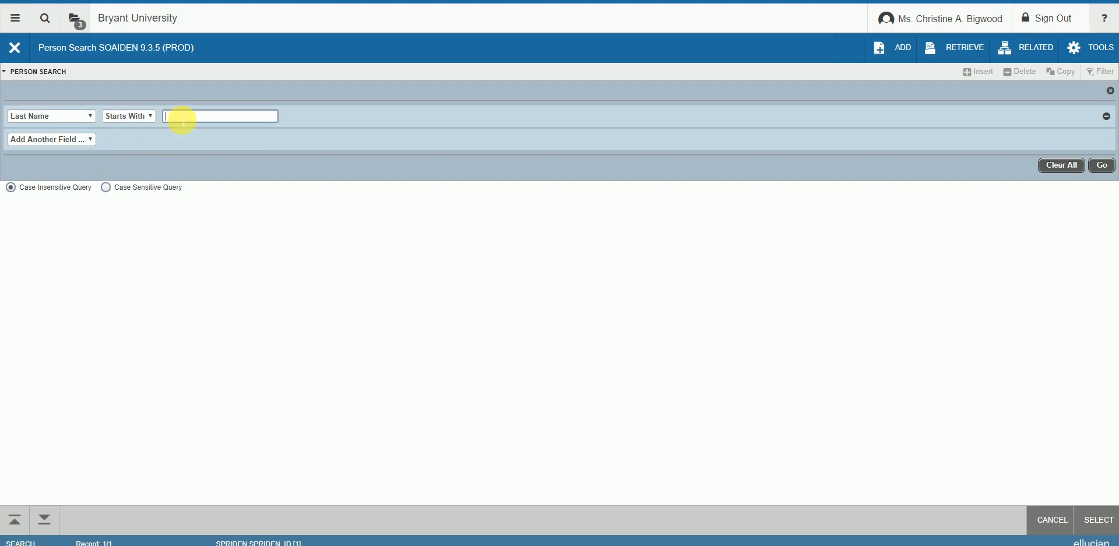
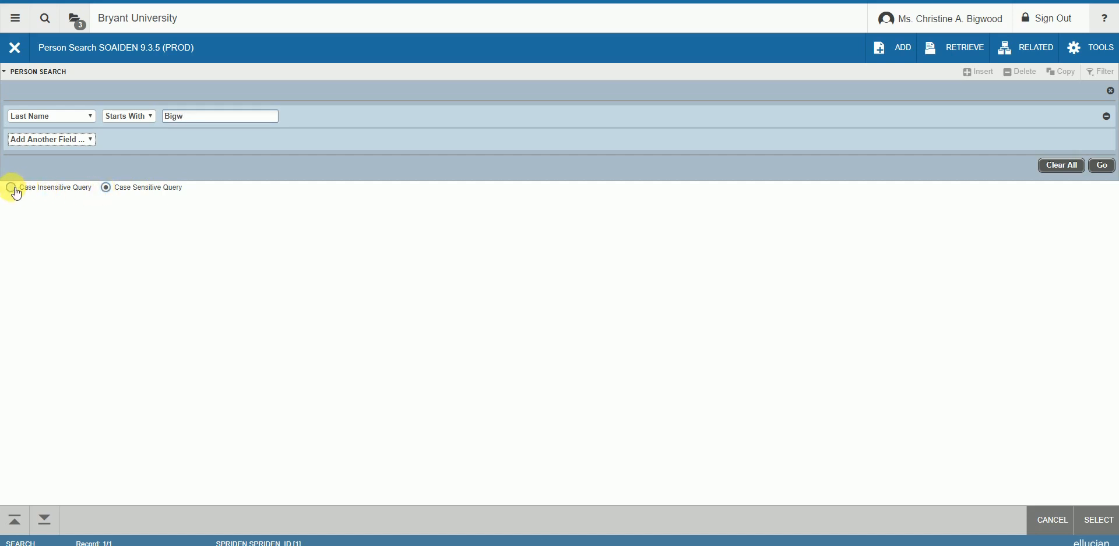
key("Tab")
left_click(1105, 168)
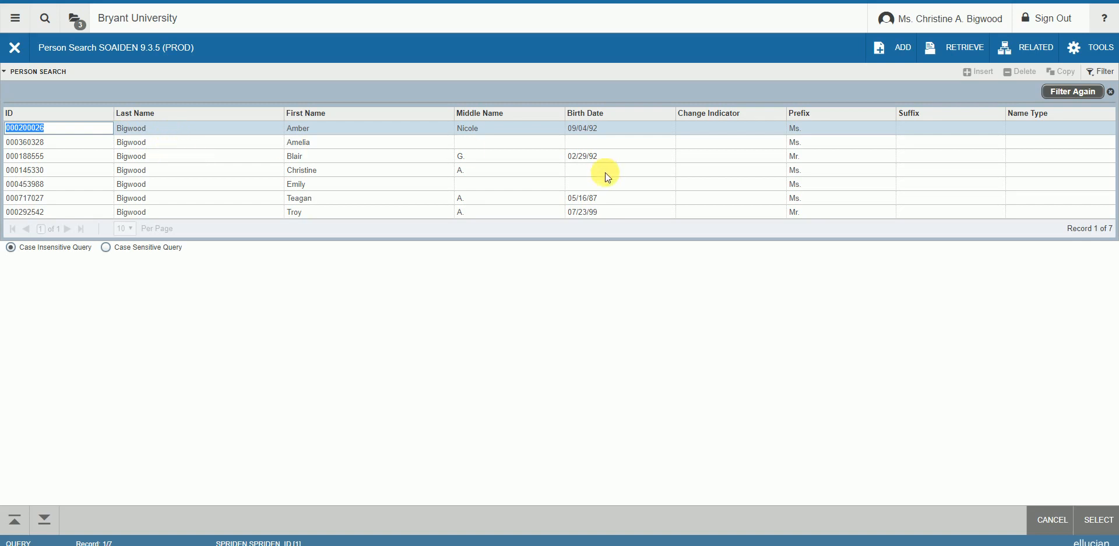
Step: Refine the search to first names containing the person's first letters and select the single match
left_click(1072, 93)
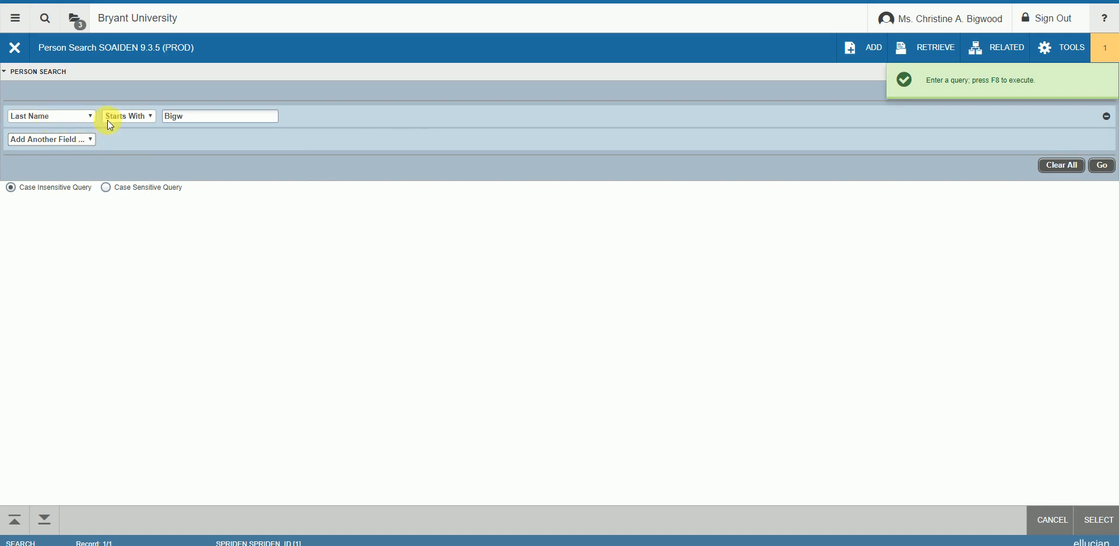
left_click(91, 140)
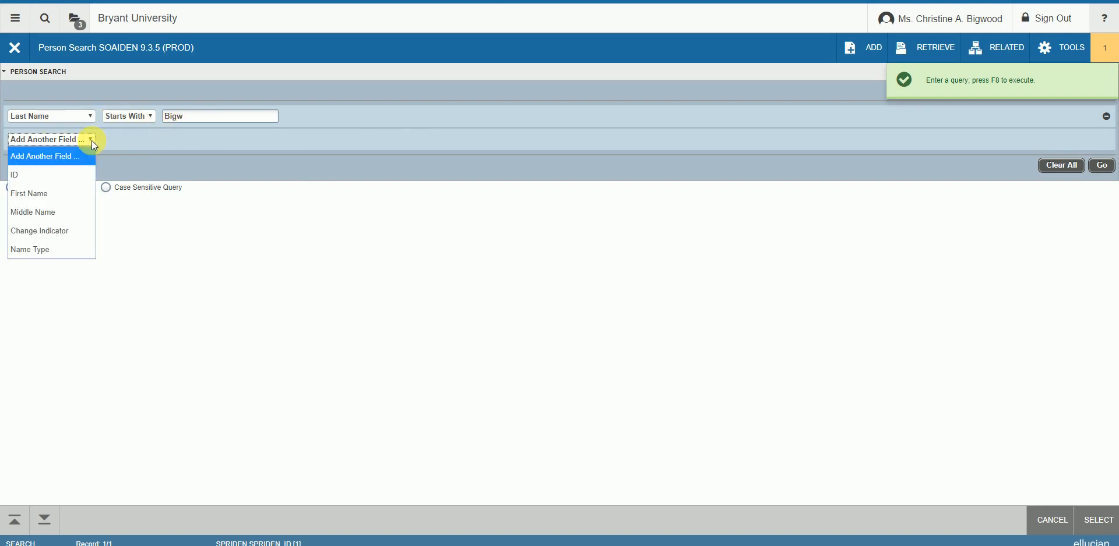
left_click(58, 194)
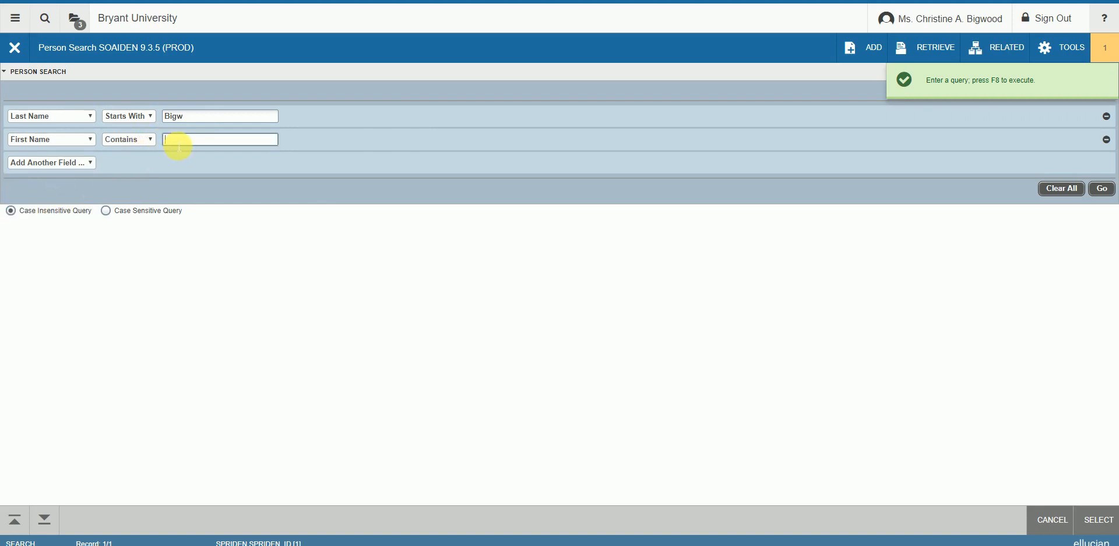
type("chris")
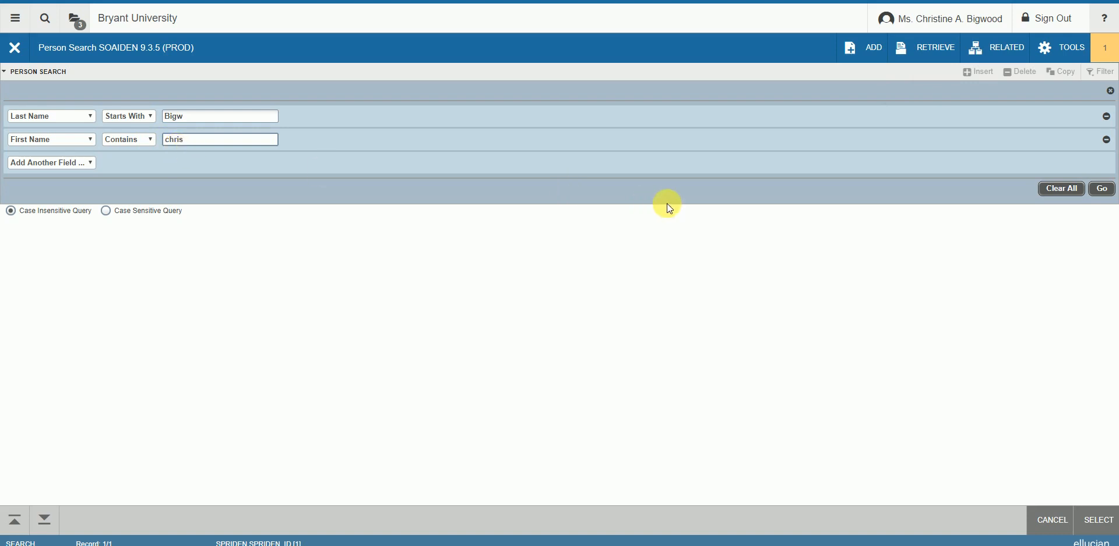
key("F8")
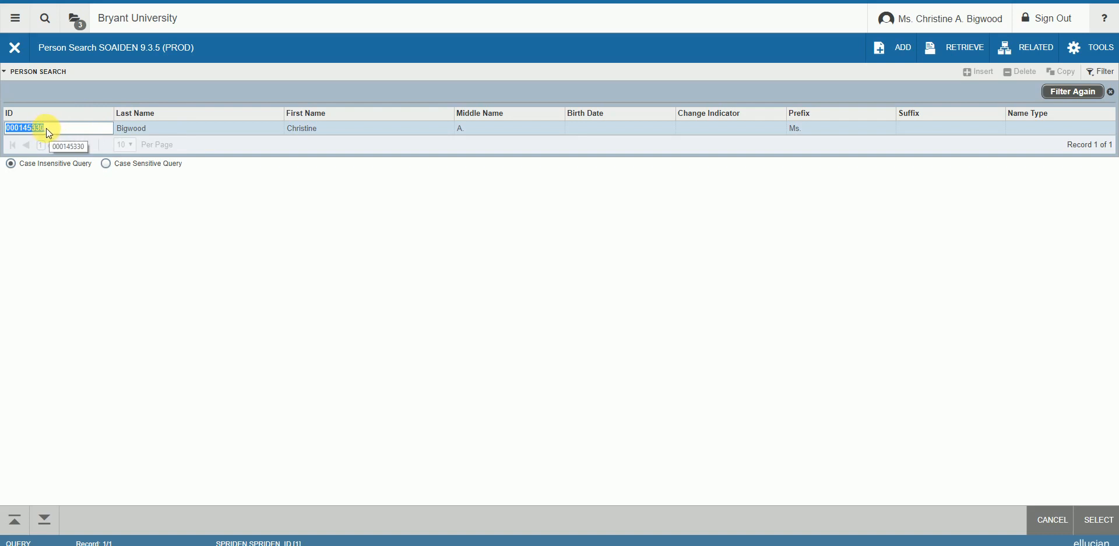
left_click(1102, 524)
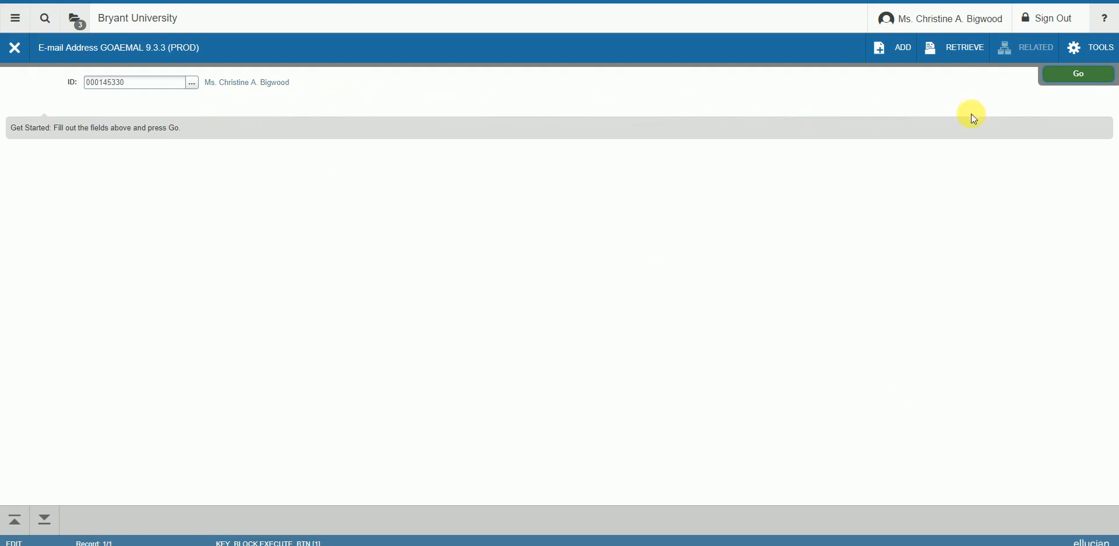
Step: Load the person's four e-mail records: HOME, COLL, HOME and WORK
left_click(1080, 79)
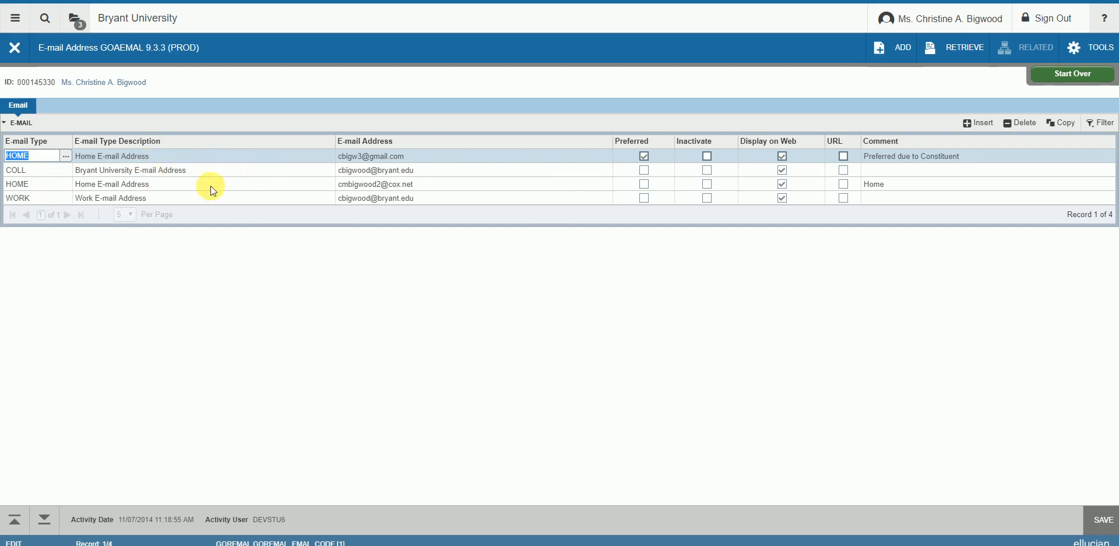
Step: Filter the e-mail records to E-mail Type equals HOME, then remove the filter
left_click(1103, 124)
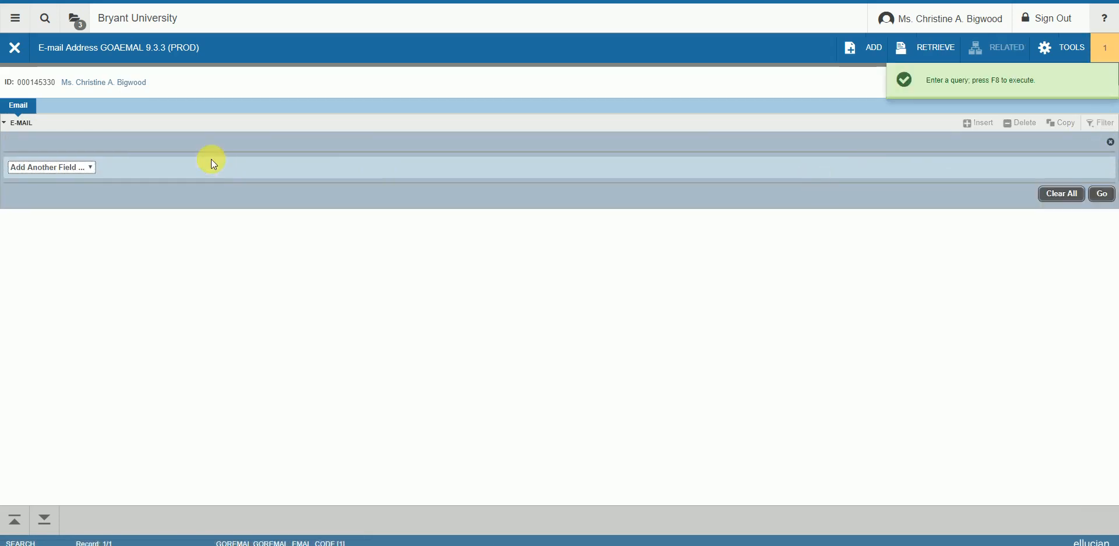
left_click(90, 168)
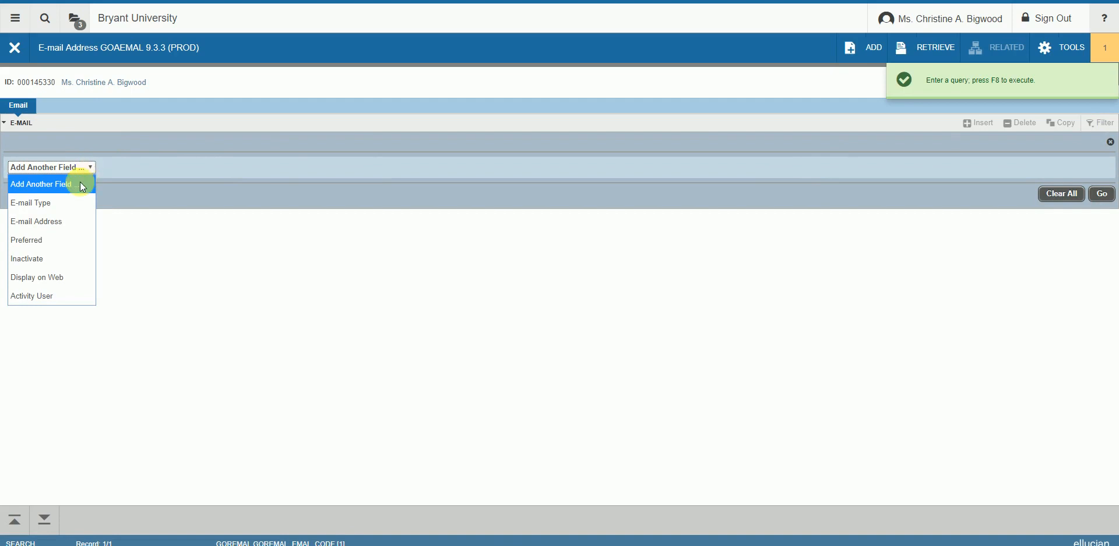
left_click(64, 206)
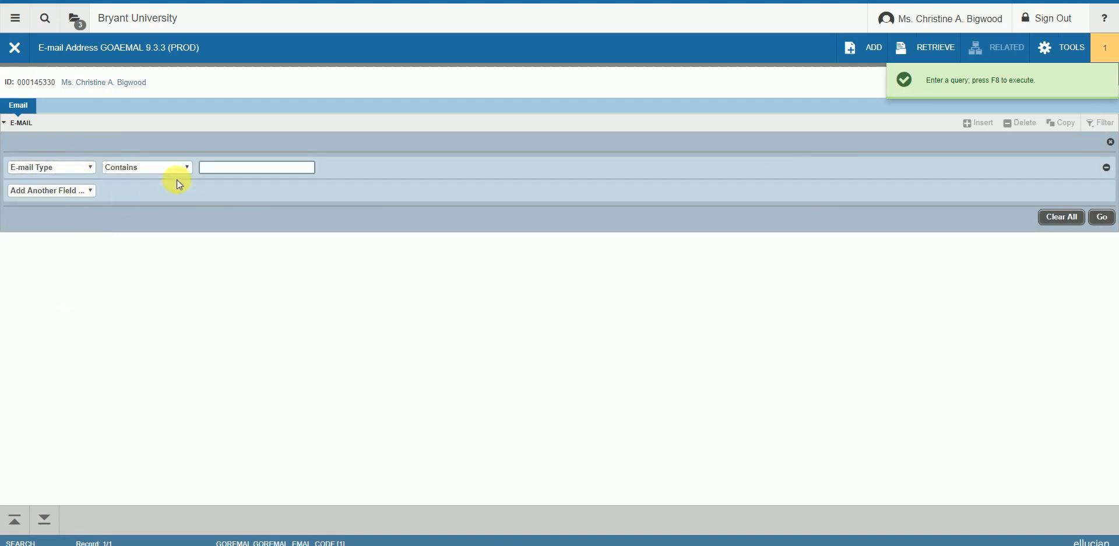
left_click(187, 167)
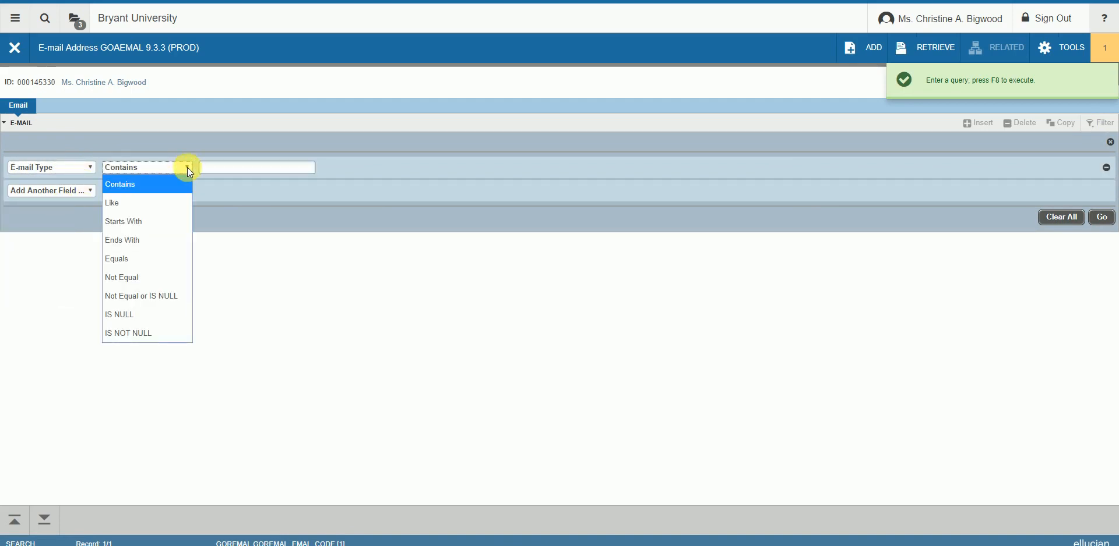
left_click(150, 259)
left_click(240, 168)
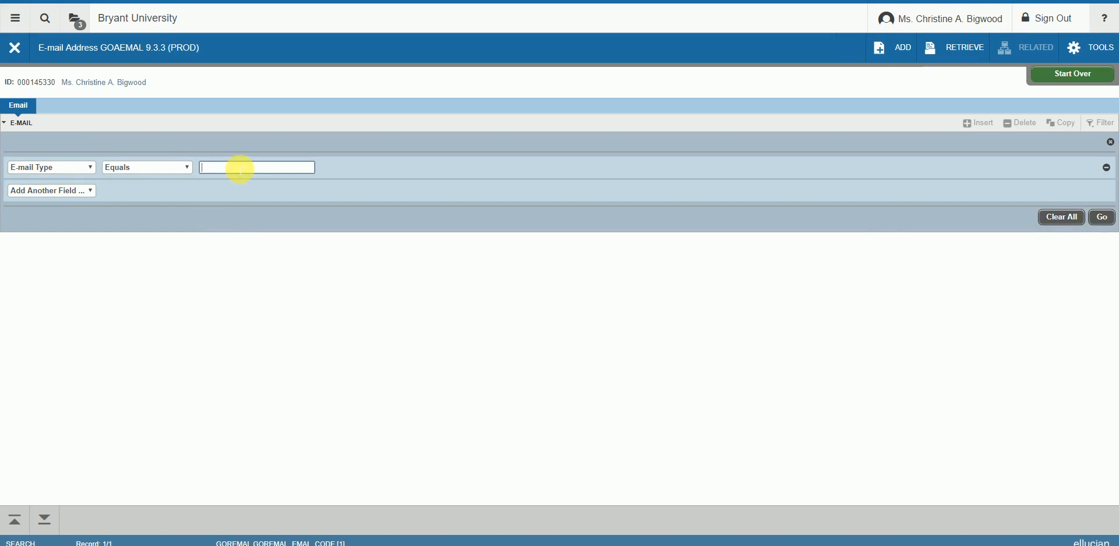
type("HOME")
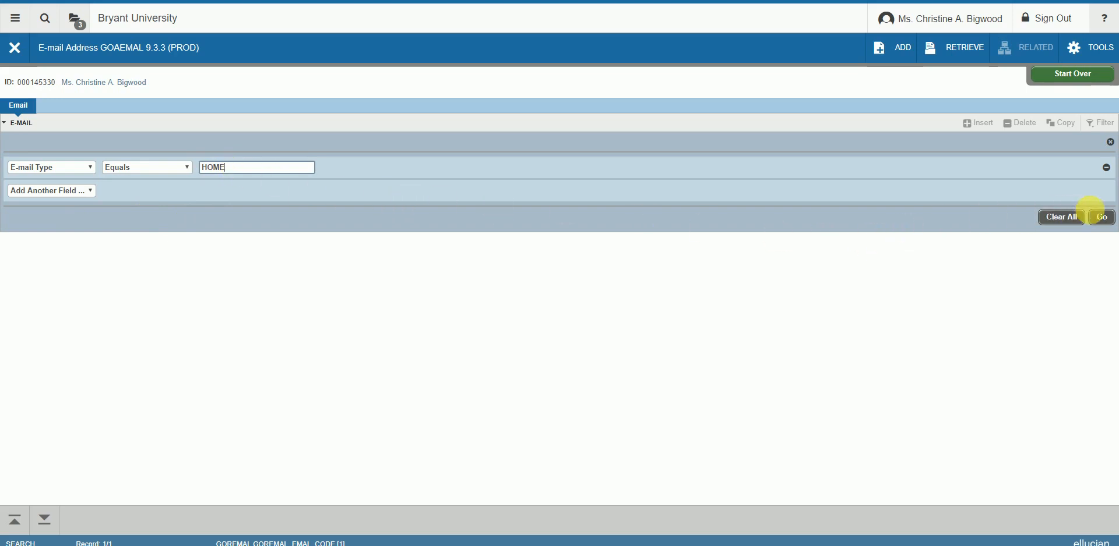
left_click(1102, 217)
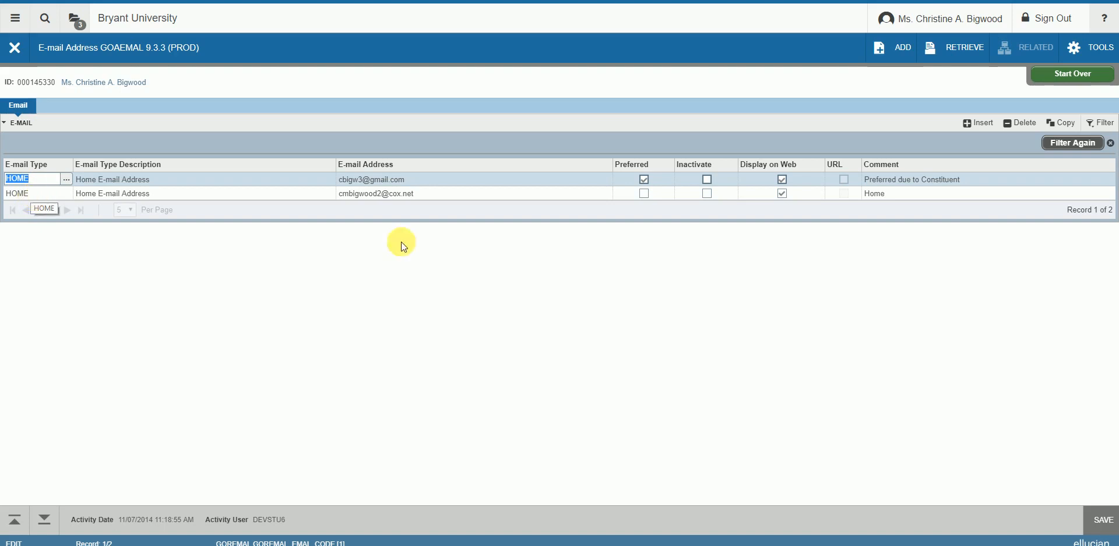
left_click(1112, 144)
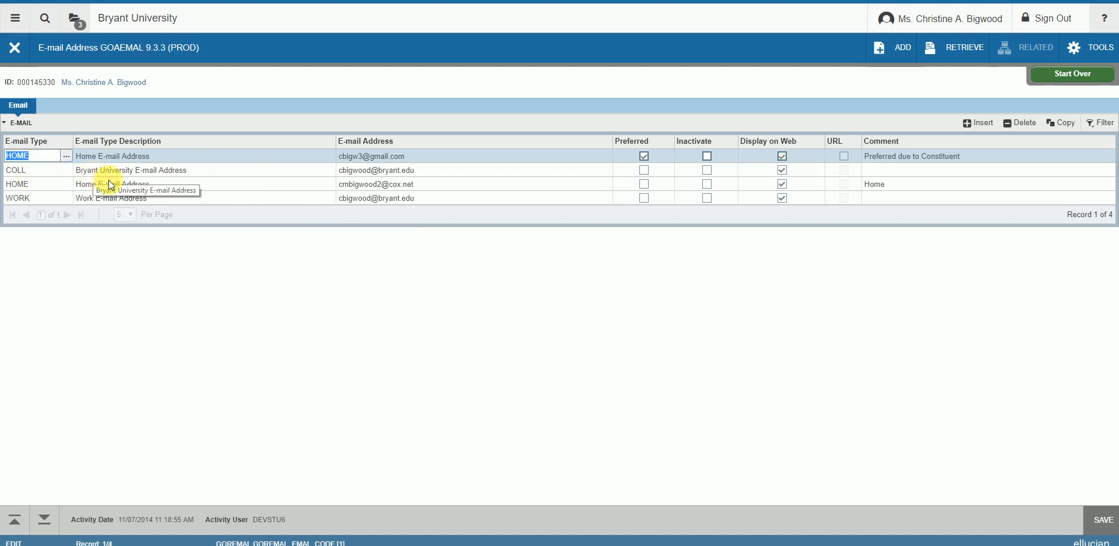
Step: Insert a new e-mail record and set its type to OTHR from the GTVEMAL list
left_click(988, 126)
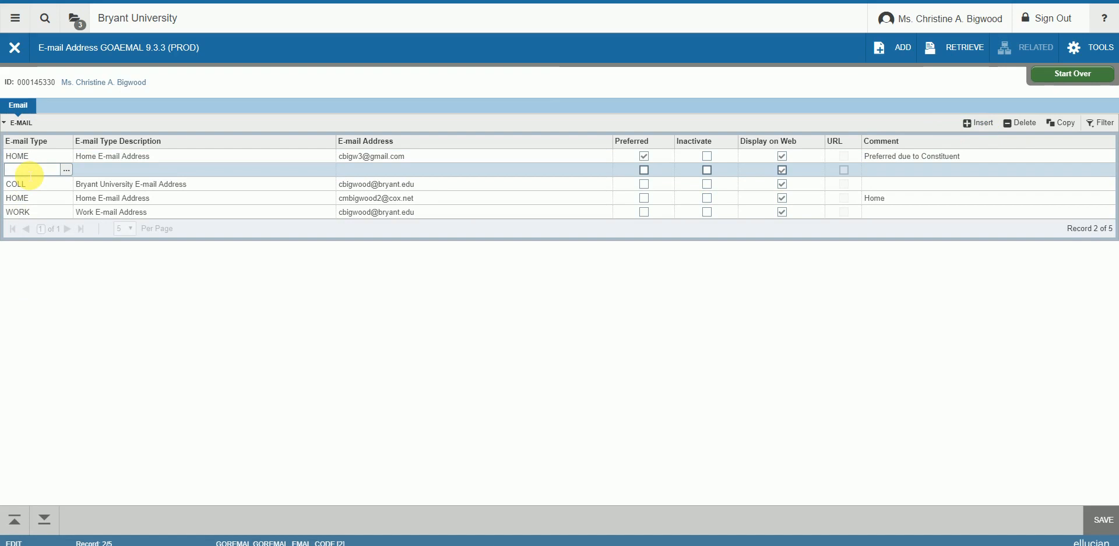
left_click(67, 170)
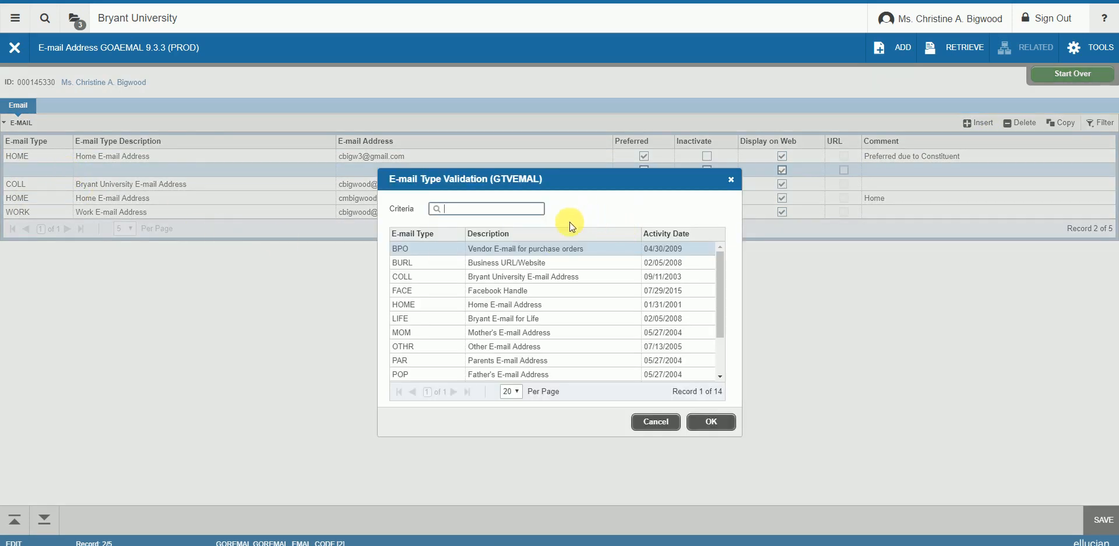
left_click(427, 348)
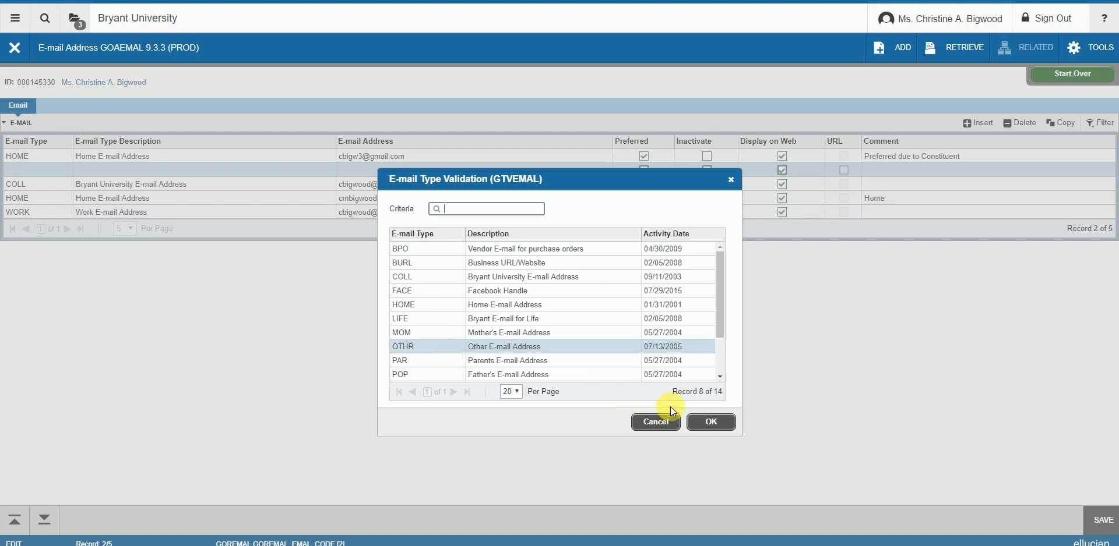
double_click(418, 348)
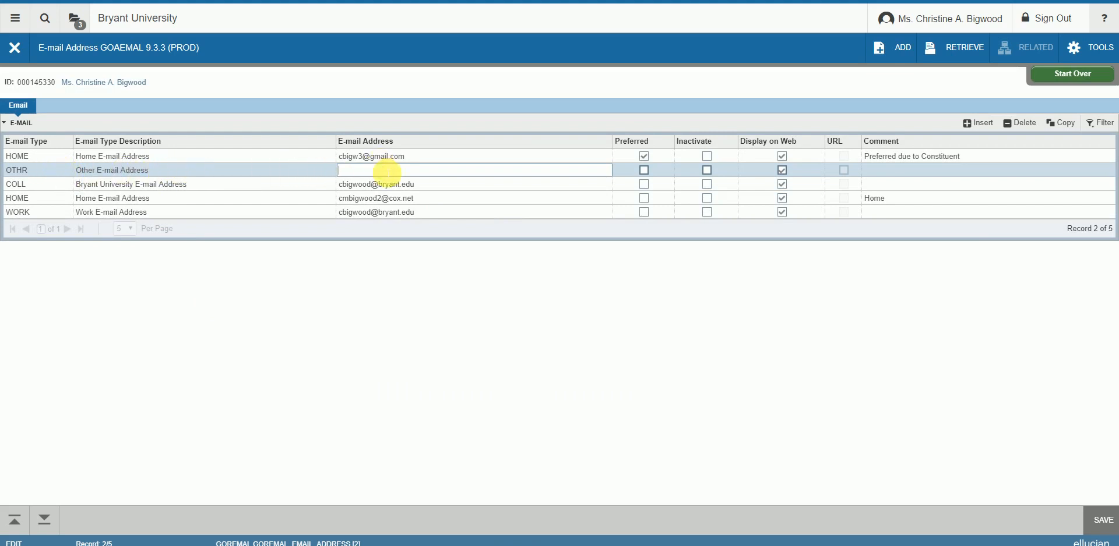
Step: Enter the test e-mail address for the new OTHR record and save it
type("cbigw")
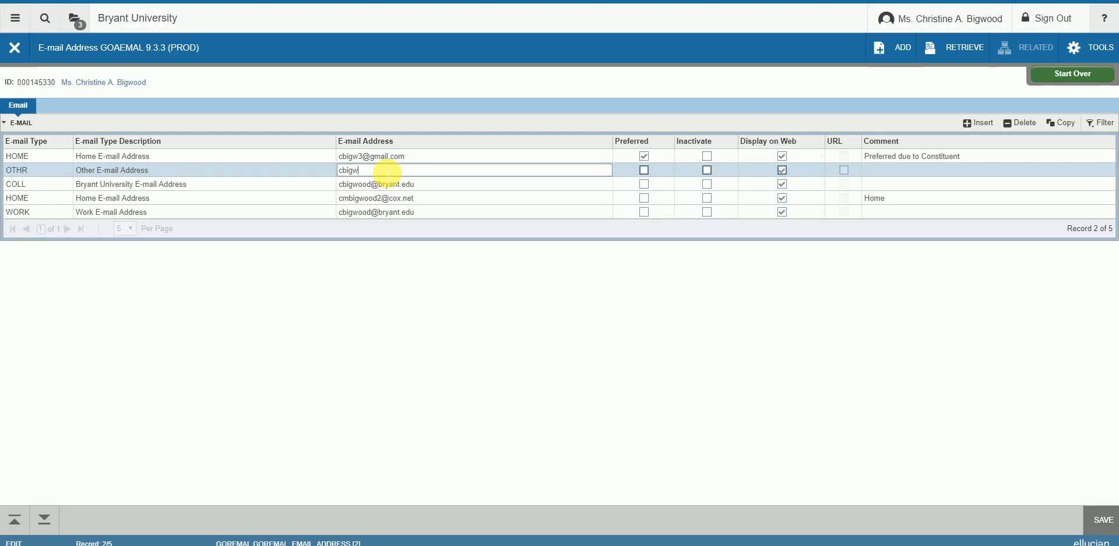
type("@test.com")
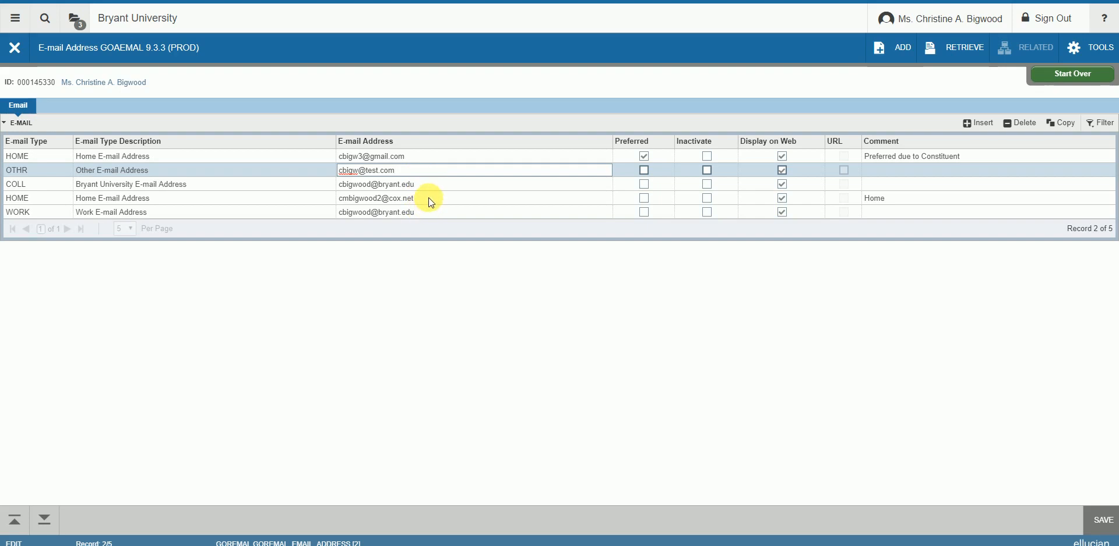
left_click(1104, 524)
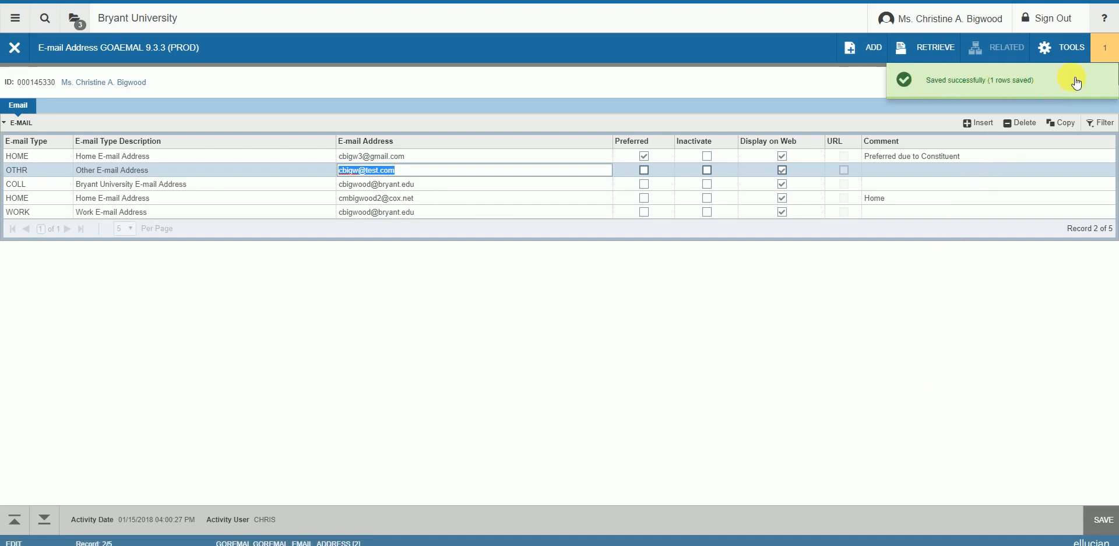
left_click(1104, 54)
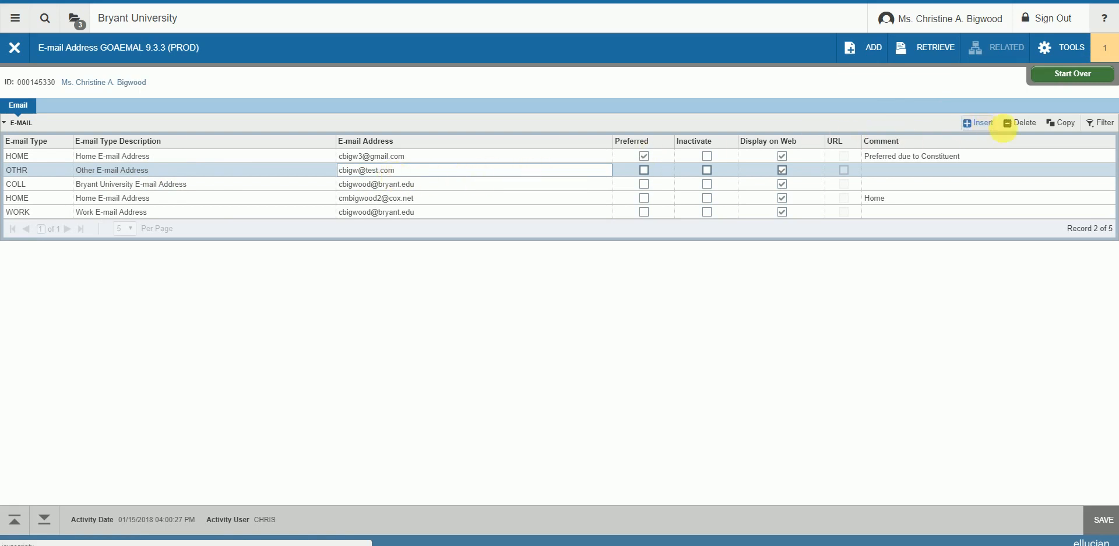
Step: Copy the OTHR record, insert '2' after 'test' in its address, and save
left_click(1064, 126)
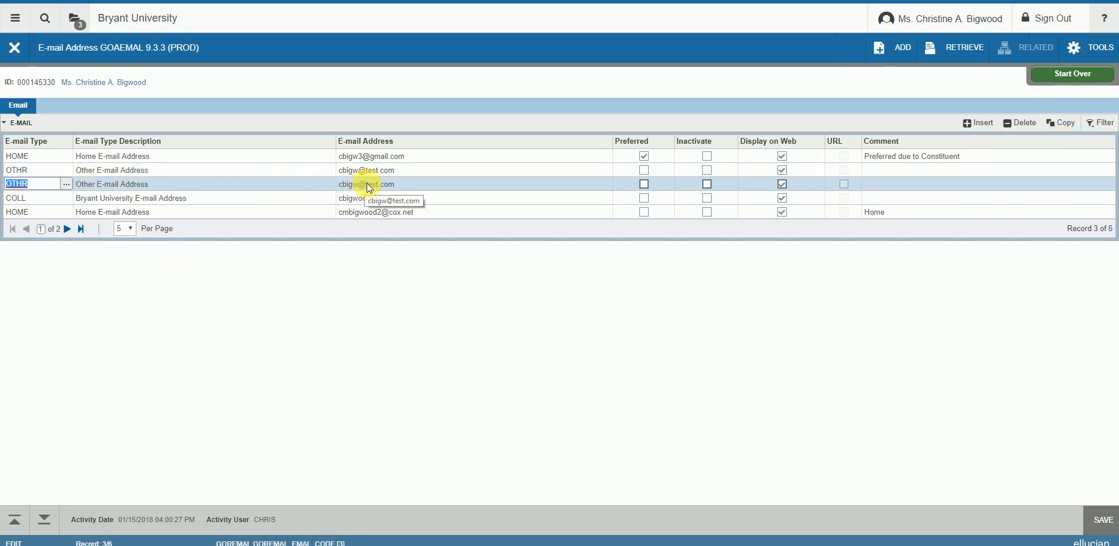
left_click(379, 184)
left_click(382, 184)
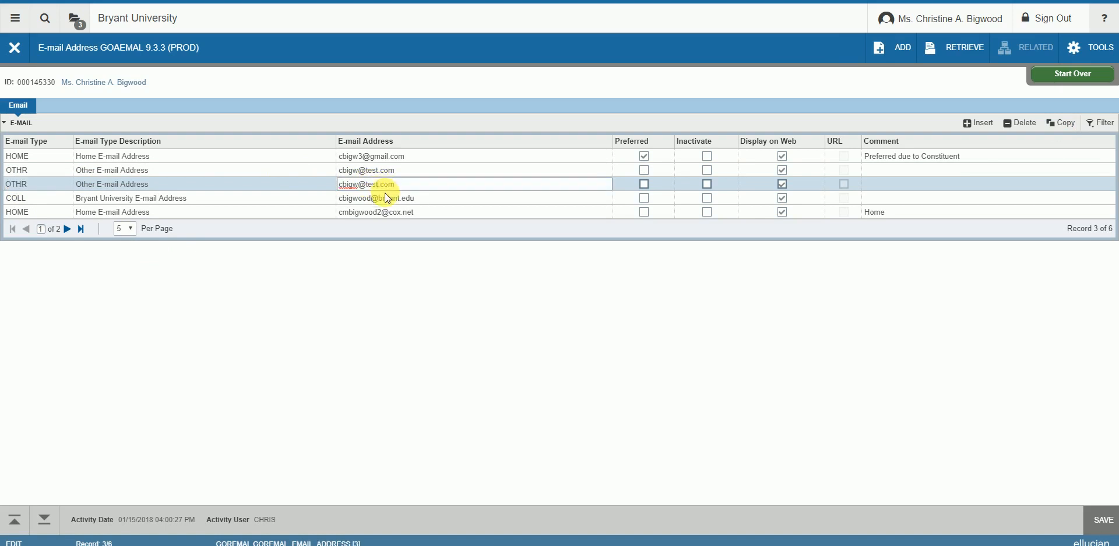
type("2")
left_click(386, 194)
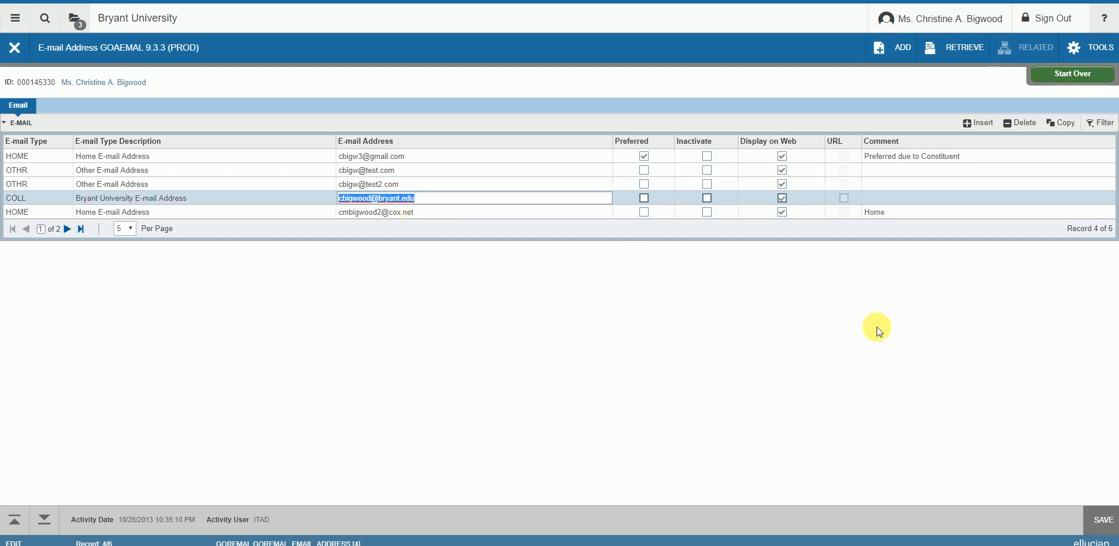
left_click(1098, 519)
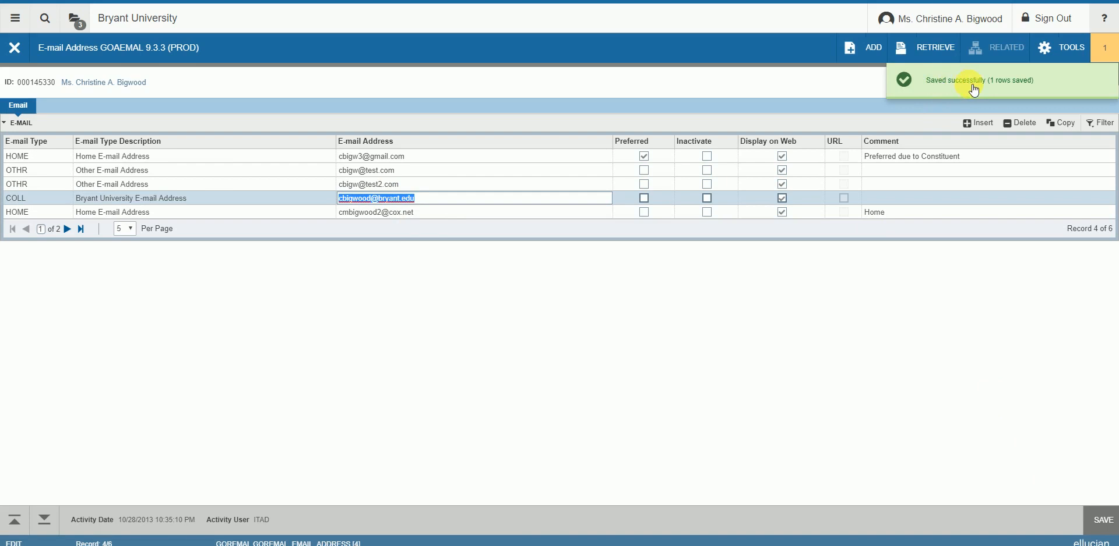
left_click(1104, 49)
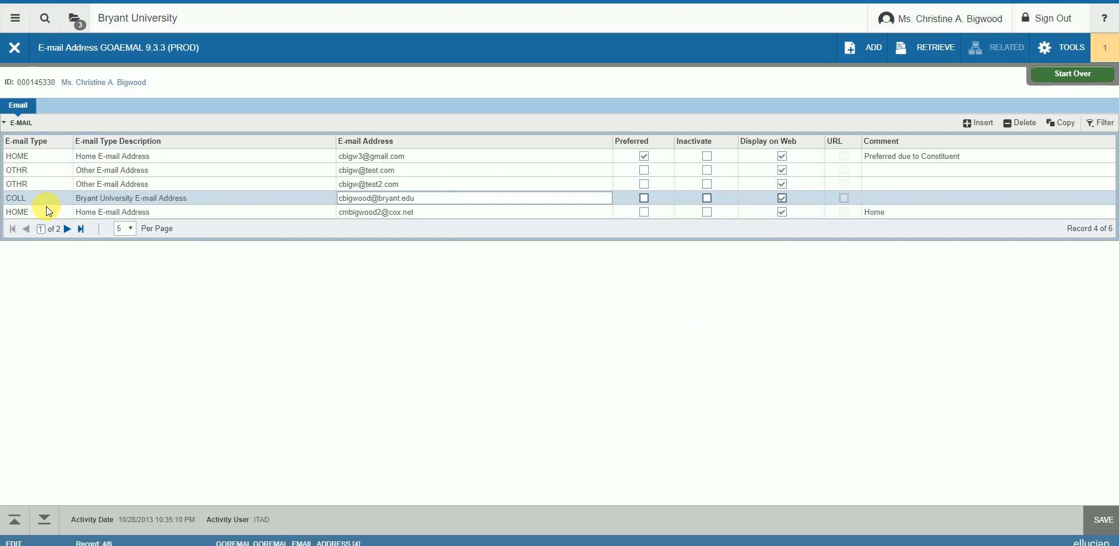
left_click(132, 229)
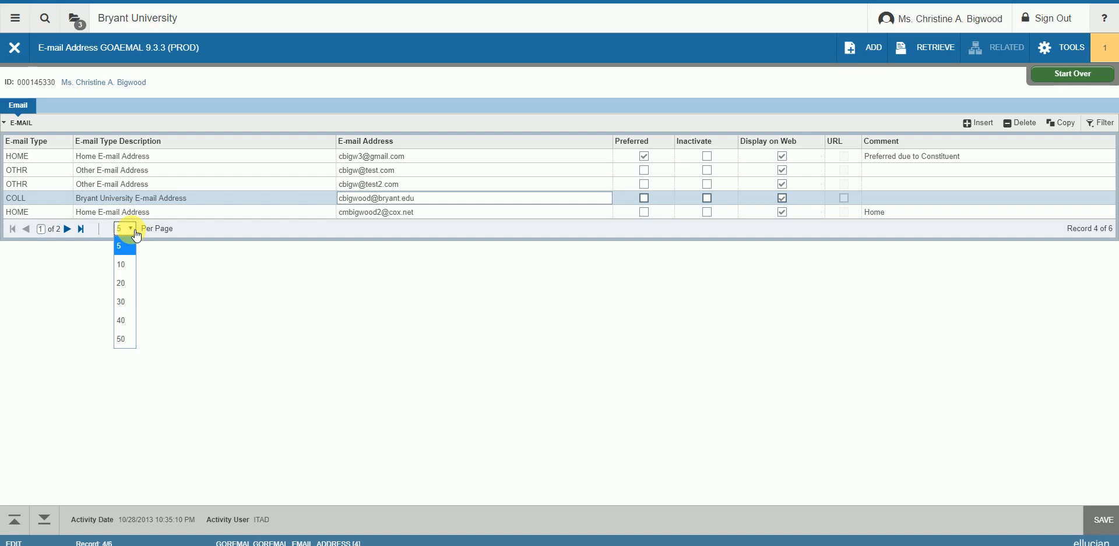
left_click(127, 269)
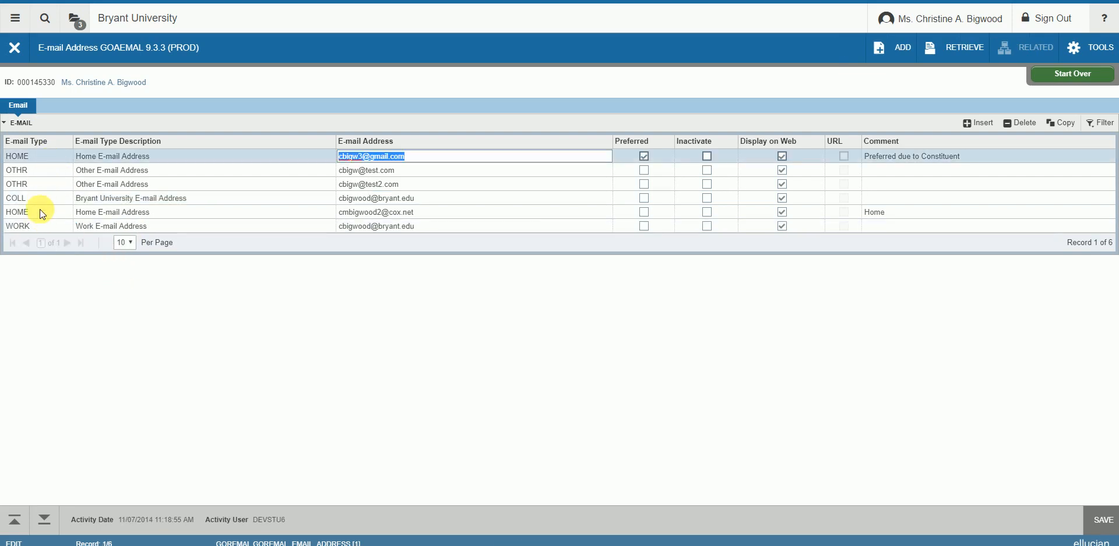
left_click(128, 243)
left_click(130, 261)
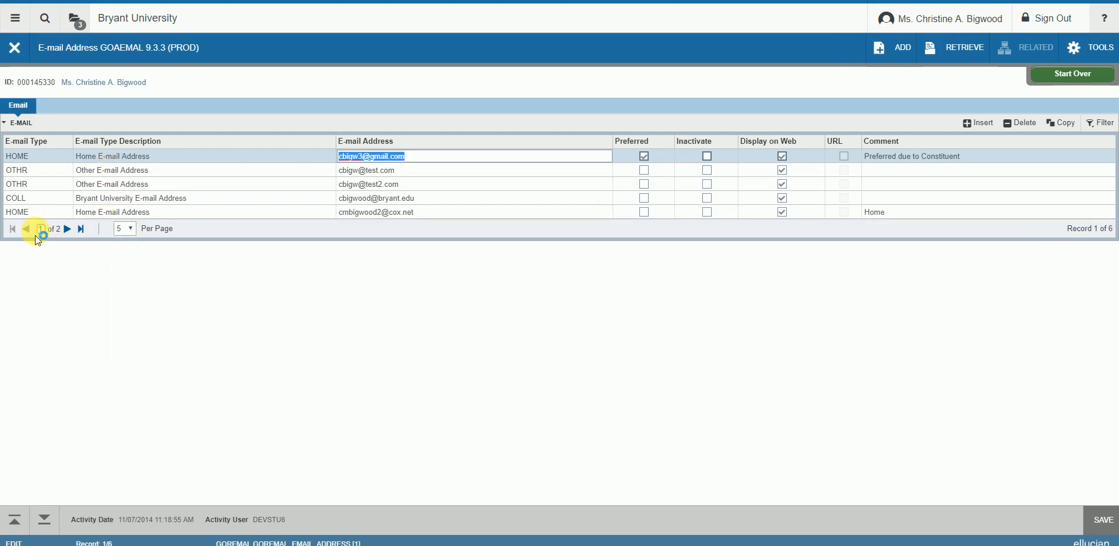
left_click(69, 230)
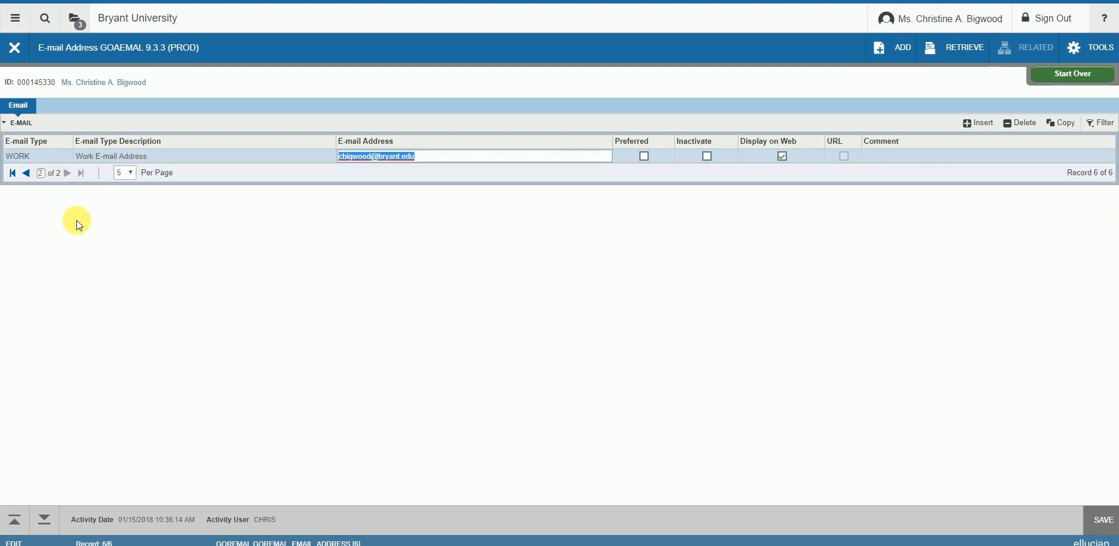
left_click(14, 173)
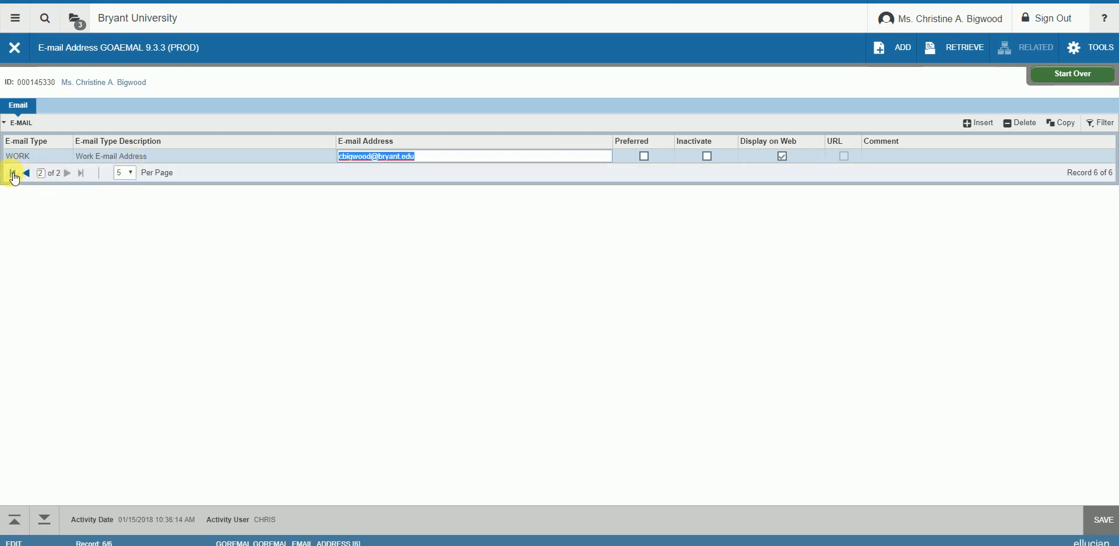